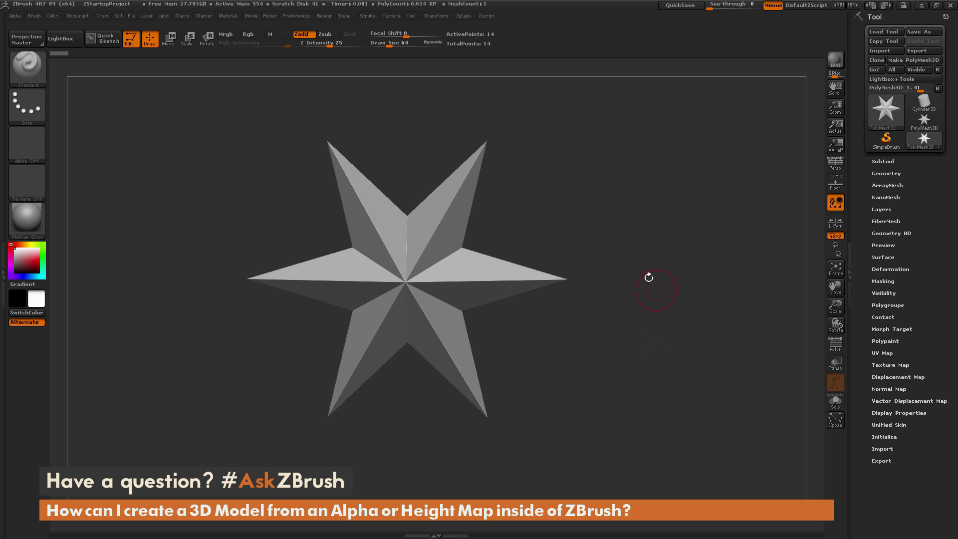
# Rotate the six-pointed star mesh slightly to inspect it
pyautogui.moveTo(634, 324); pyautogui.dragTo(647, 328)
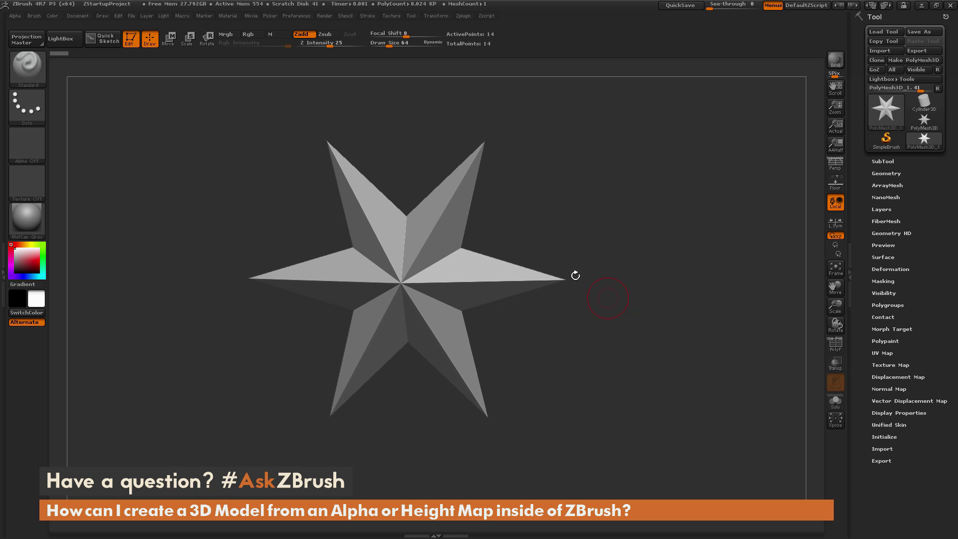
# Make SuperMan_Logo_Demo the current alpha and dock the Alpha palette above the Tool palette
pyautogui.click(15, 16)
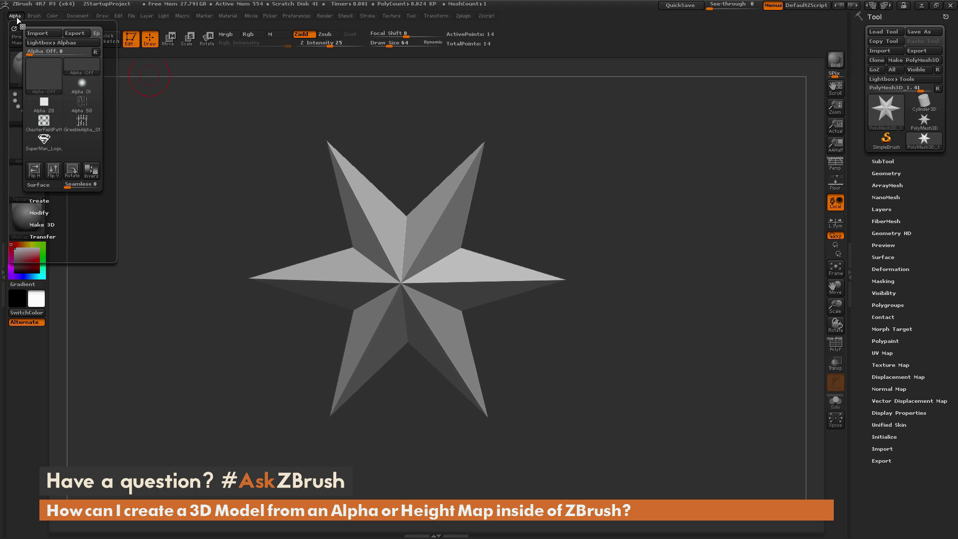
pyautogui.moveTo(84, 125)
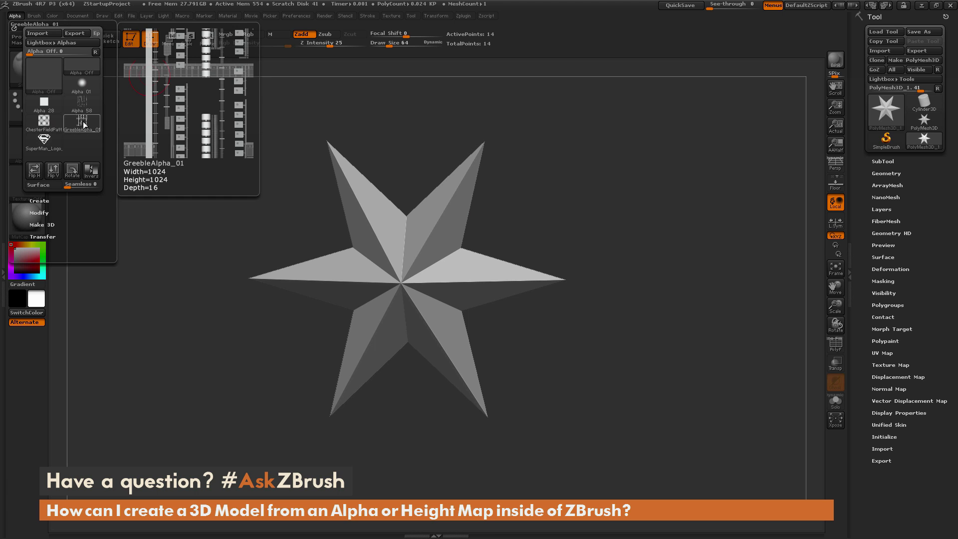
pyautogui.moveTo(48, 128)
pyautogui.moveTo(50, 148)
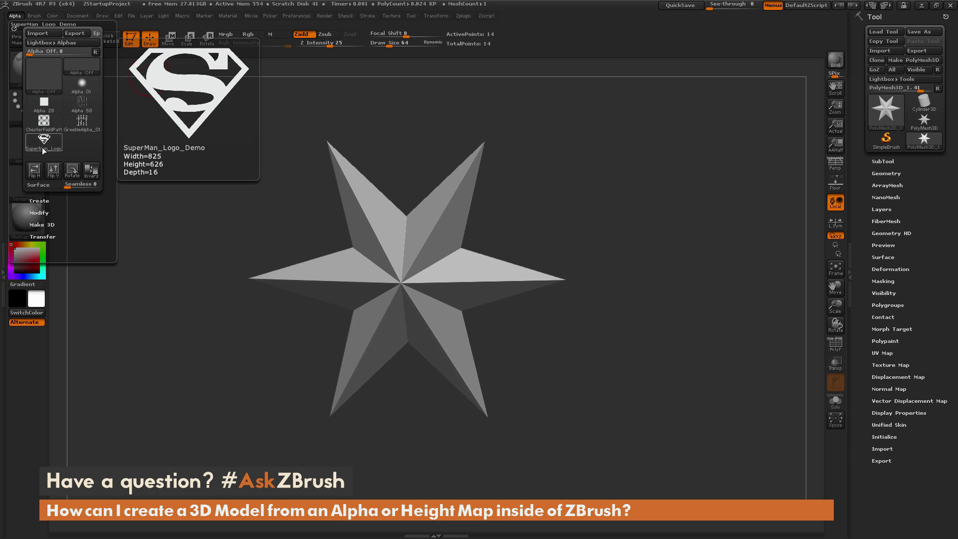
pyautogui.click(43, 142)
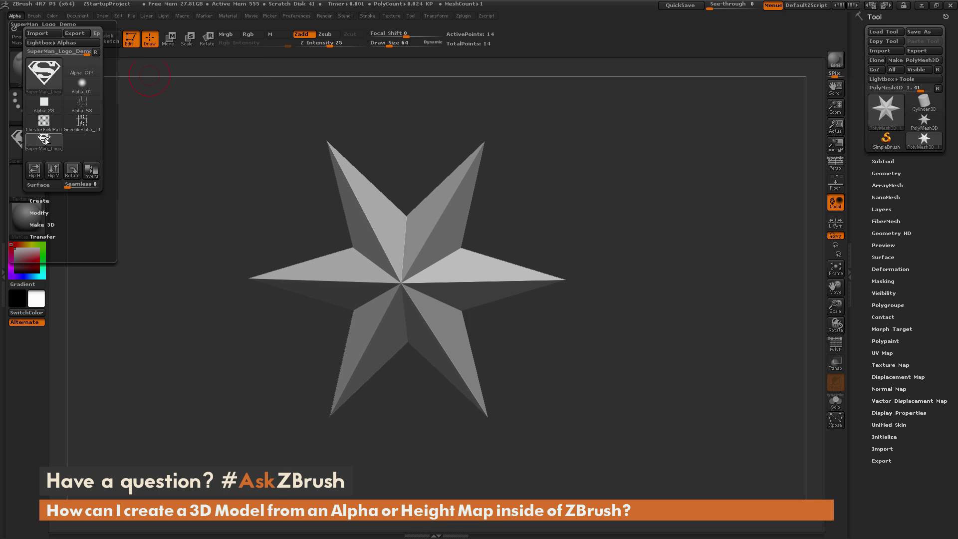
pyautogui.click(14, 28)
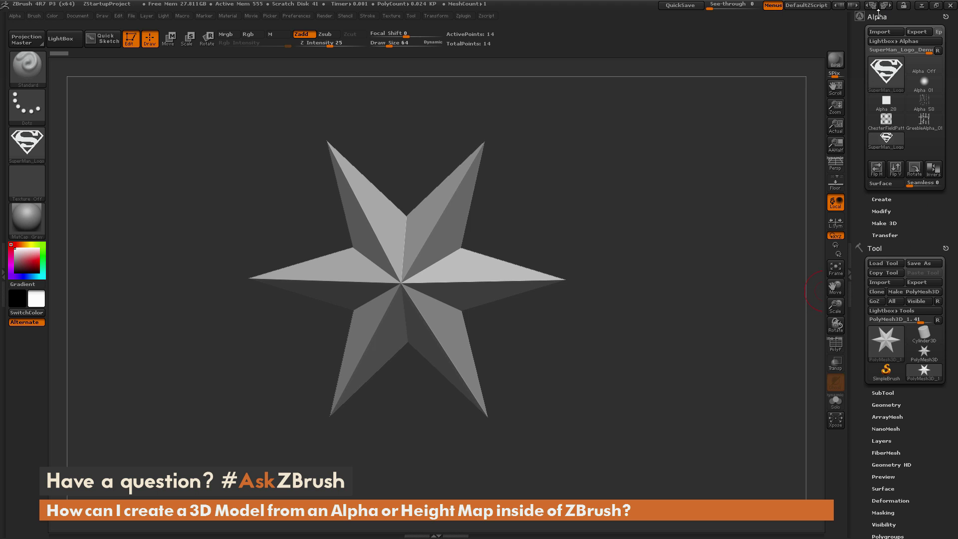
# Preview ChesterFieldPattern and GreebleAlpha_01, then convert the SuperMan logo alpha into a 3D mesh
pyautogui.click(886, 119)
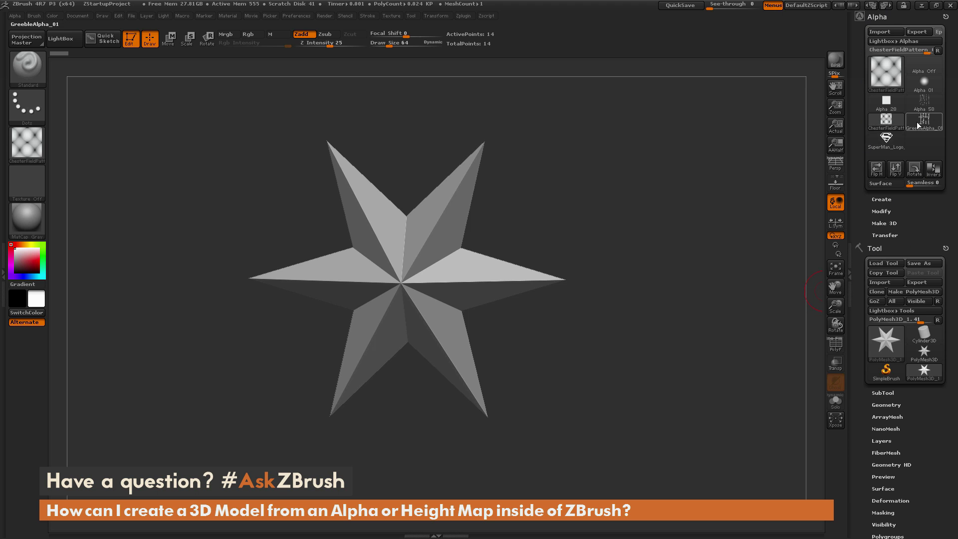
pyautogui.click(924, 119)
pyautogui.click(892, 142)
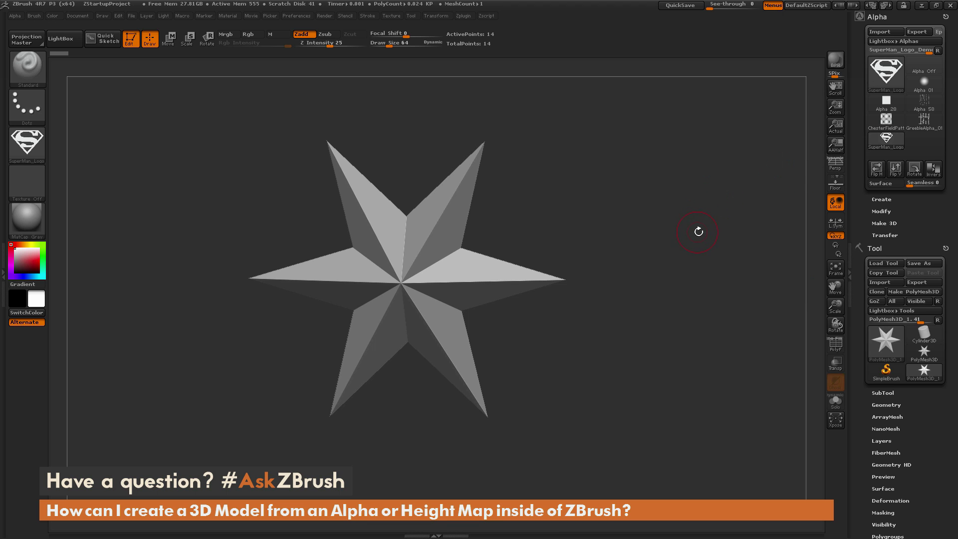
pyautogui.click(892, 223)
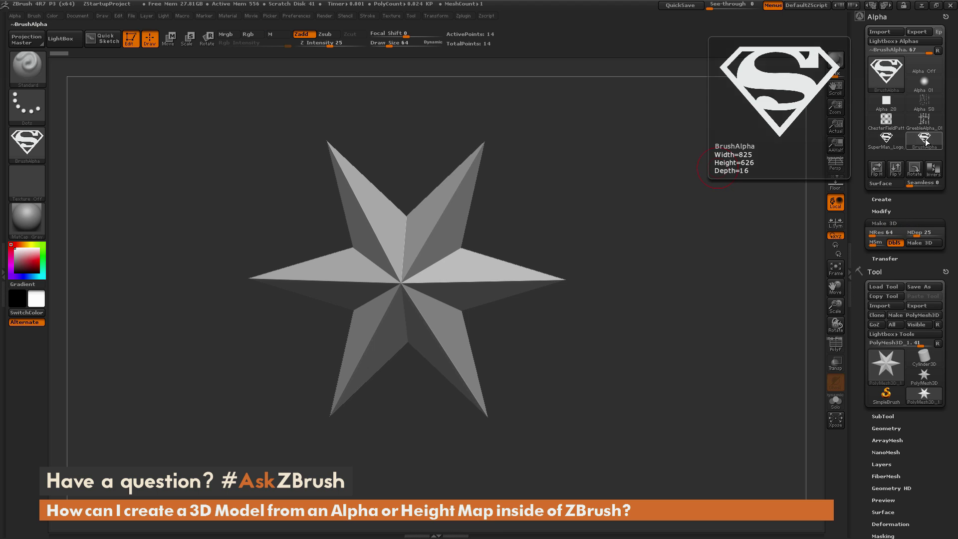
pyautogui.click(924, 243)
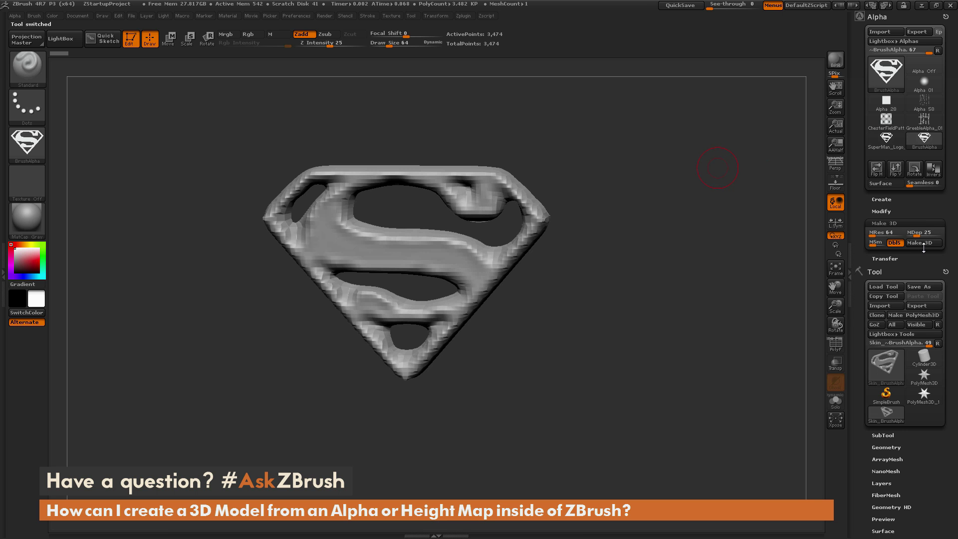
# Regenerate the logo mesh at MRes 512, giving crisp edges and about 174,000 points
pyautogui.moveTo(708, 297)
pyautogui.mouseDown()
pyautogui.moveTo(686, 295)
pyautogui.moveTo(724, 296)
pyautogui.mouseUp()
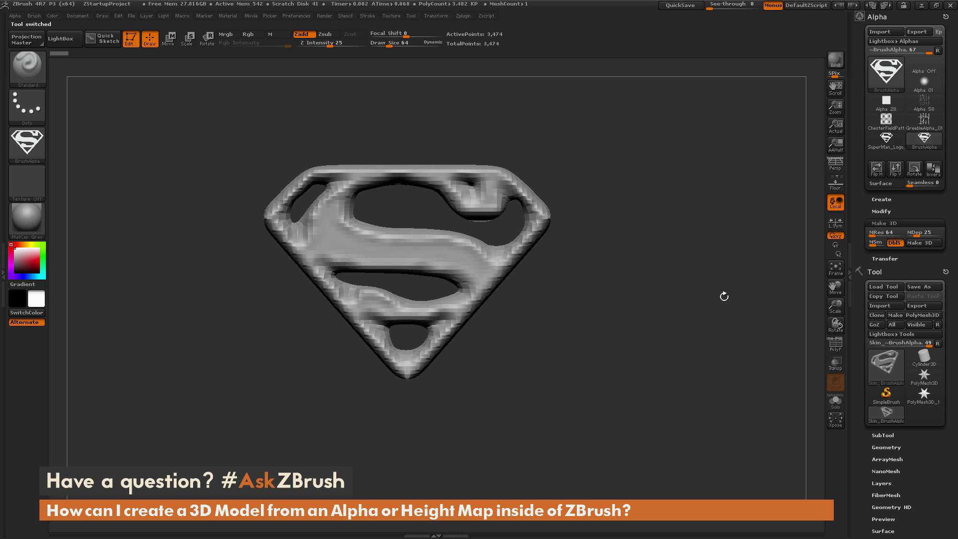
pyautogui.moveTo(923, 143)
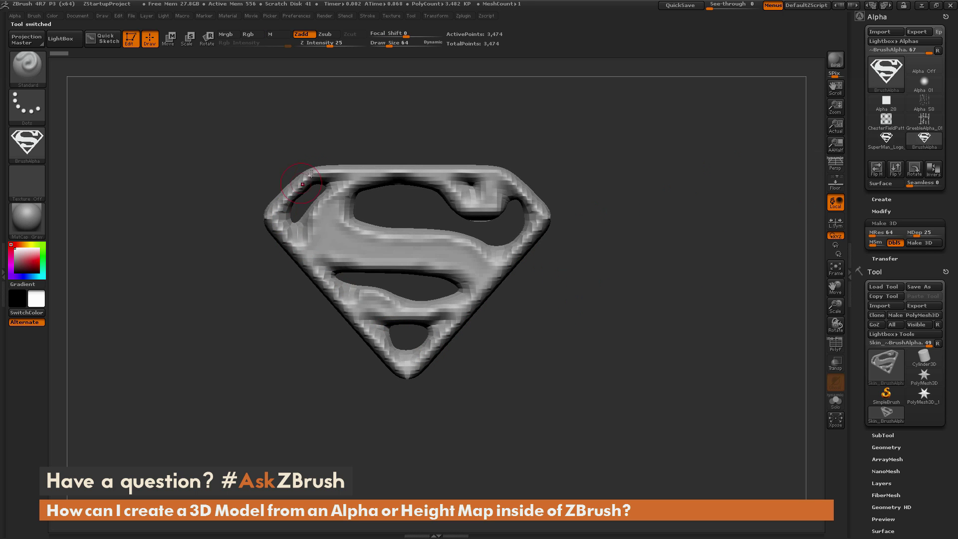
pyautogui.keyDown('shift'); pyautogui.click(656, 259); pyautogui.keyUp('shift')
pyautogui.click(924, 139)
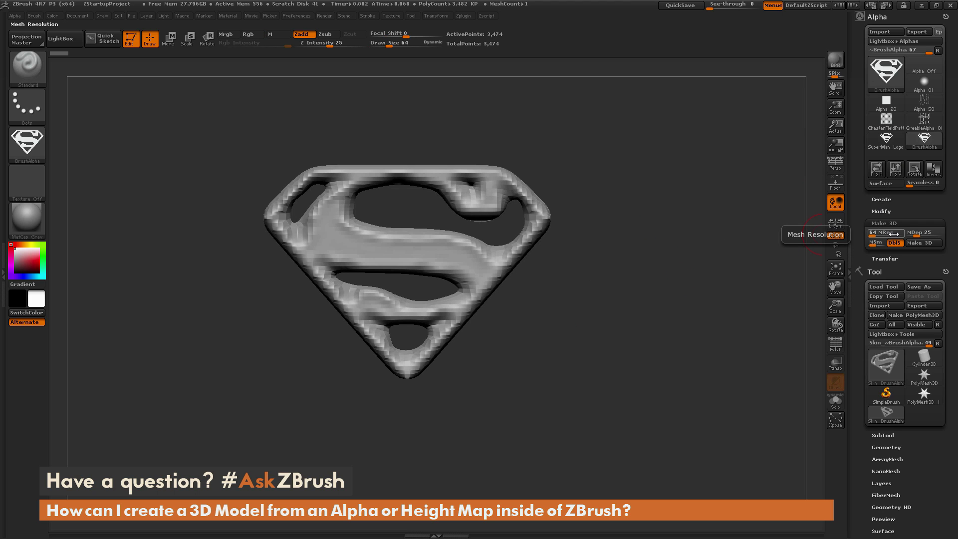
pyautogui.moveTo(891, 235); pyautogui.dragTo(866, 234)
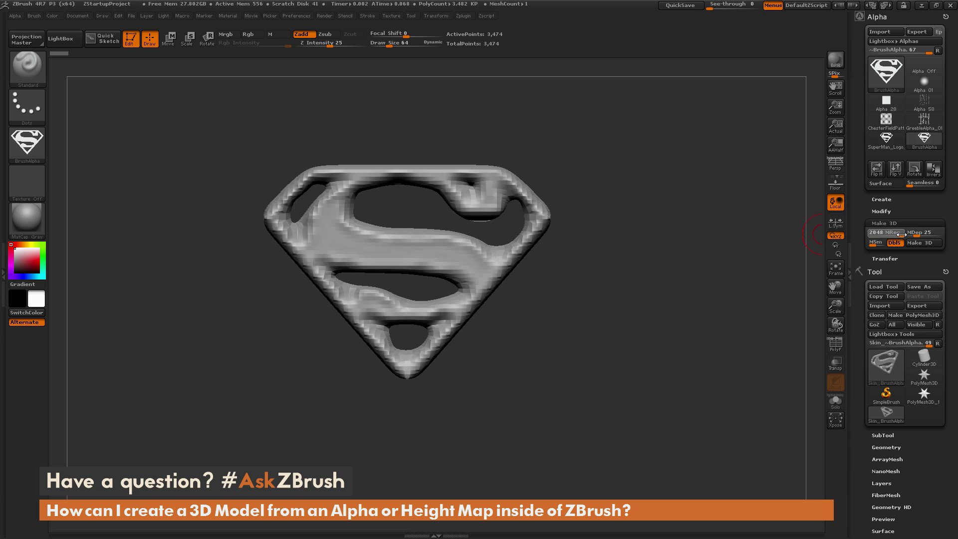
pyautogui.moveTo(883, 235)
pyautogui.mouseDown()
pyautogui.moveTo(868, 235)
pyautogui.moveTo(888, 233)
pyautogui.mouseUp()
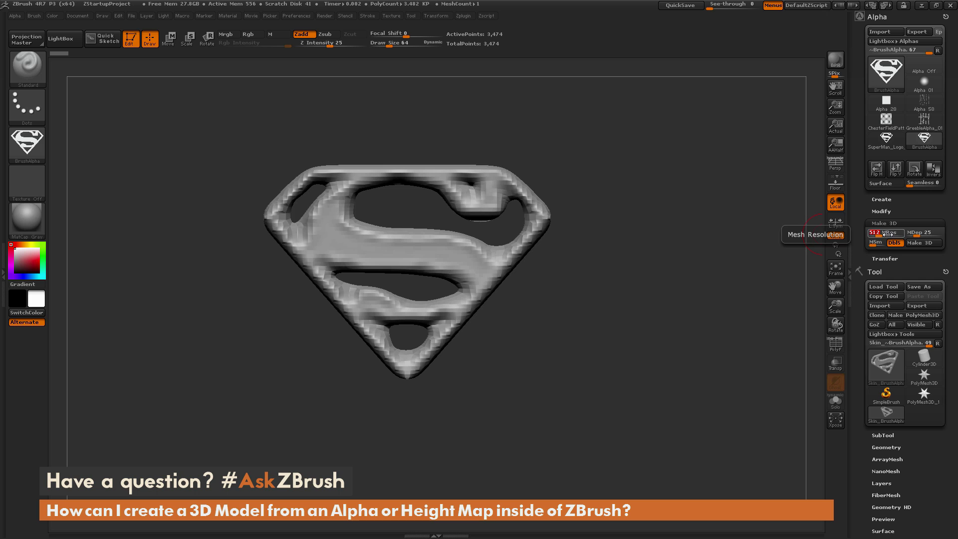
pyautogui.click(920, 244)
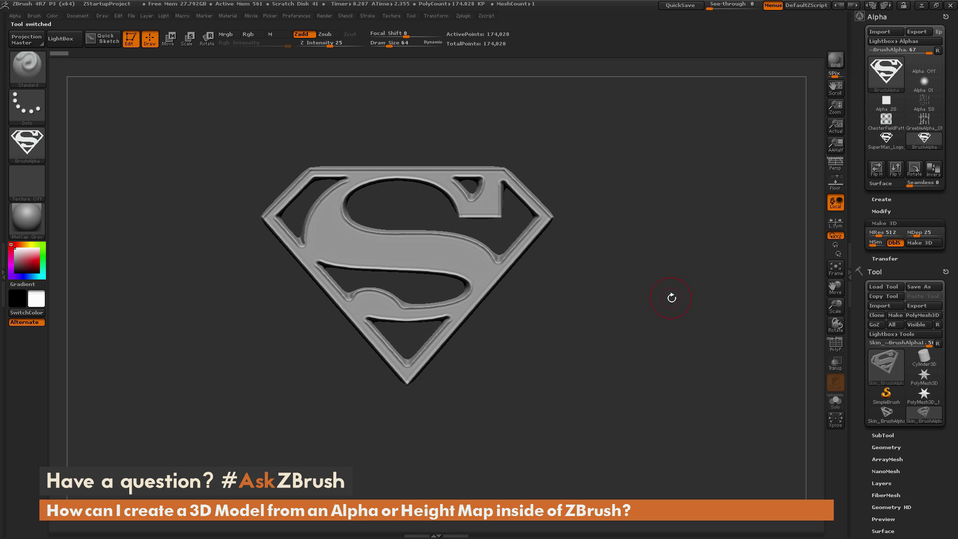
# Rebuild the logo mesh at mesh depth 5 and check its thin profile edge-on
pyautogui.moveTo(672, 298); pyautogui.dragTo(698, 280)
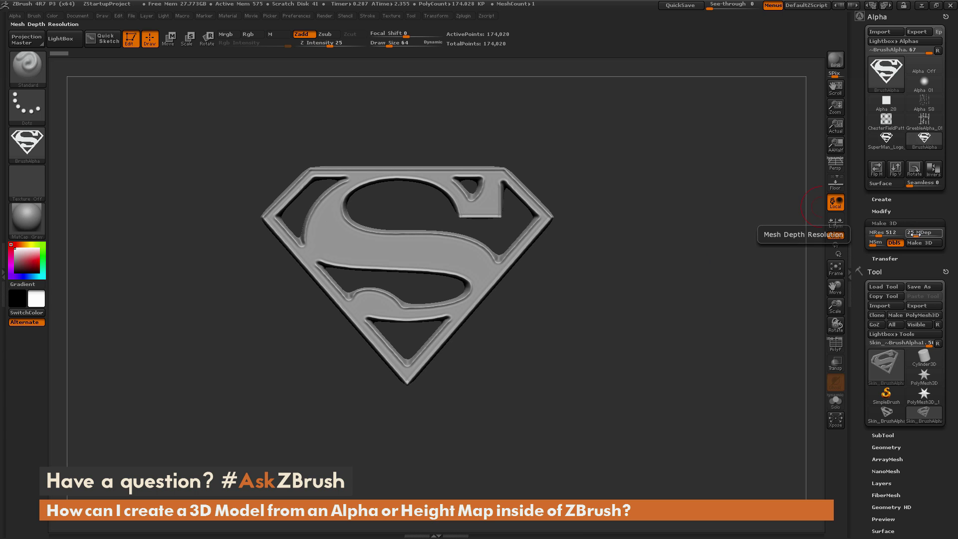
pyautogui.moveTo(912, 233); pyautogui.dragTo(909, 233)
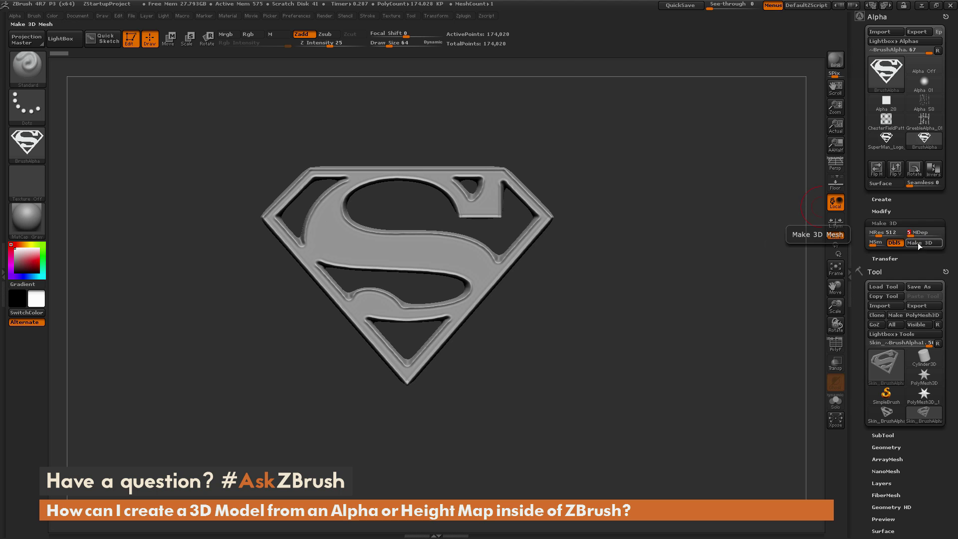
pyautogui.click(918, 243)
pyautogui.moveTo(746, 289)
pyautogui.mouseDown()
pyautogui.moveTo(712, 280)
pyautogui.moveTo(704, 301)
pyautogui.moveTo(750, 272)
pyautogui.mouseUp()
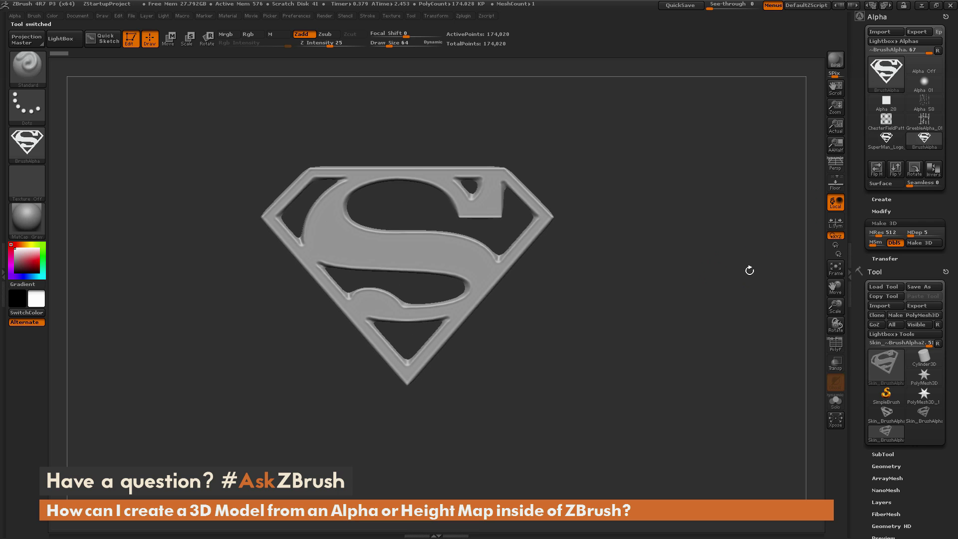
# Rebuild the logo mesh at mesh depth 50 and view it in three-quarter
pyautogui.moveTo(908, 232); pyautogui.dragTo(923, 233)
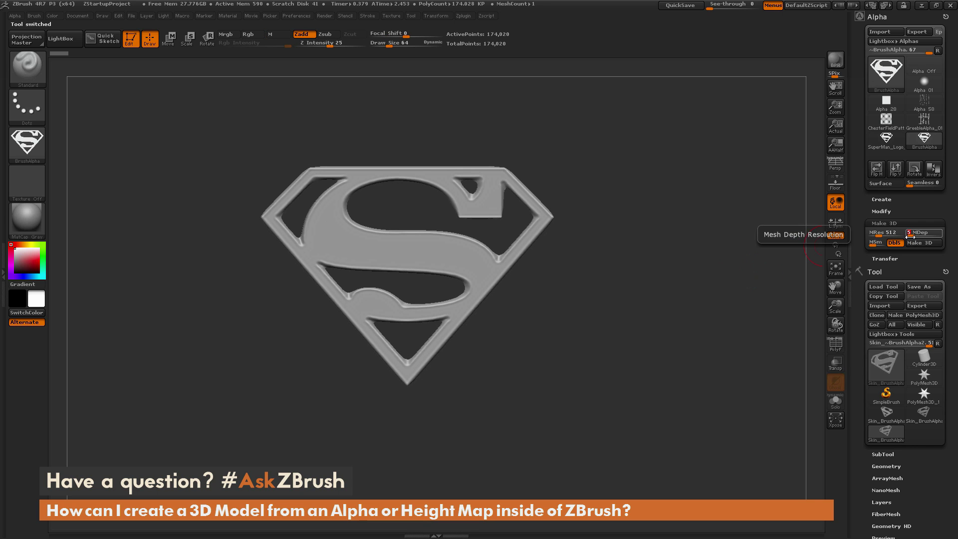
pyautogui.click(920, 243)
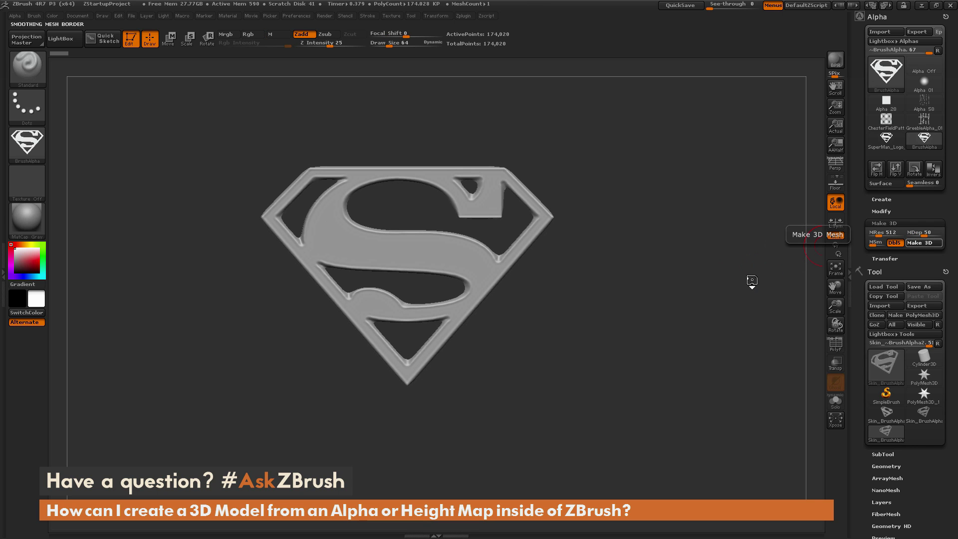
pyautogui.moveTo(754, 278)
pyautogui.mouseDown()
pyautogui.moveTo(724, 301)
pyautogui.moveTo(745, 290)
pyautogui.mouseUp()
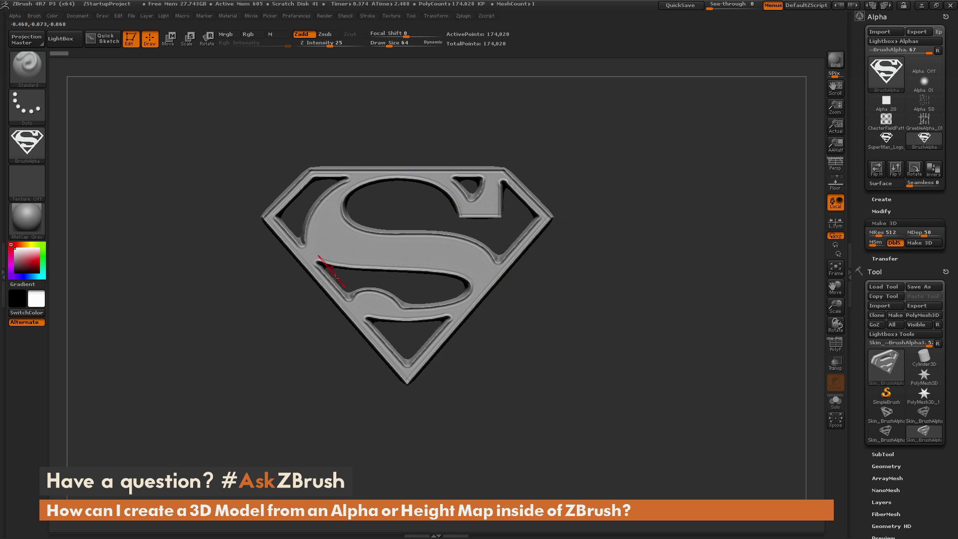
# Rebuild the logo mesh with MSm smoothing set to 0
pyautogui.click(872, 244)
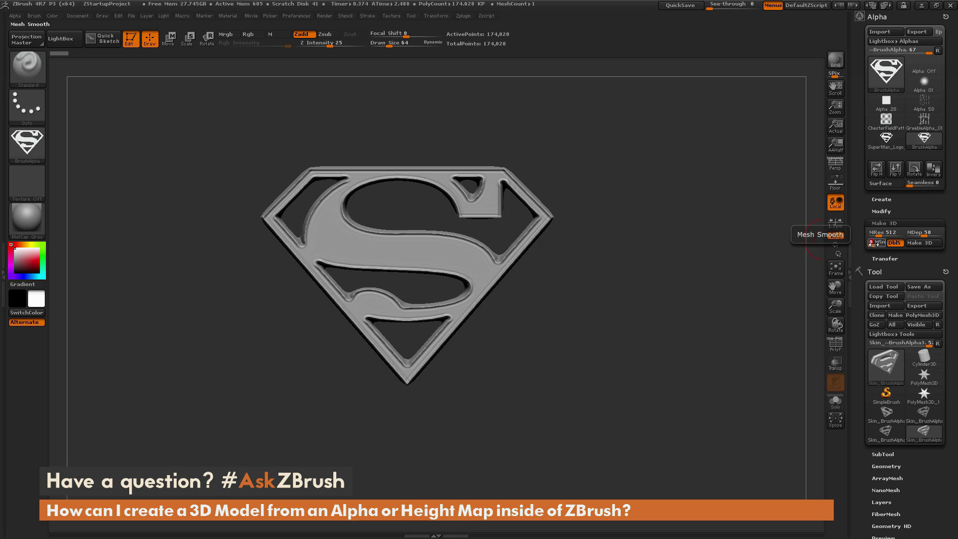
pyautogui.click(906, 244)
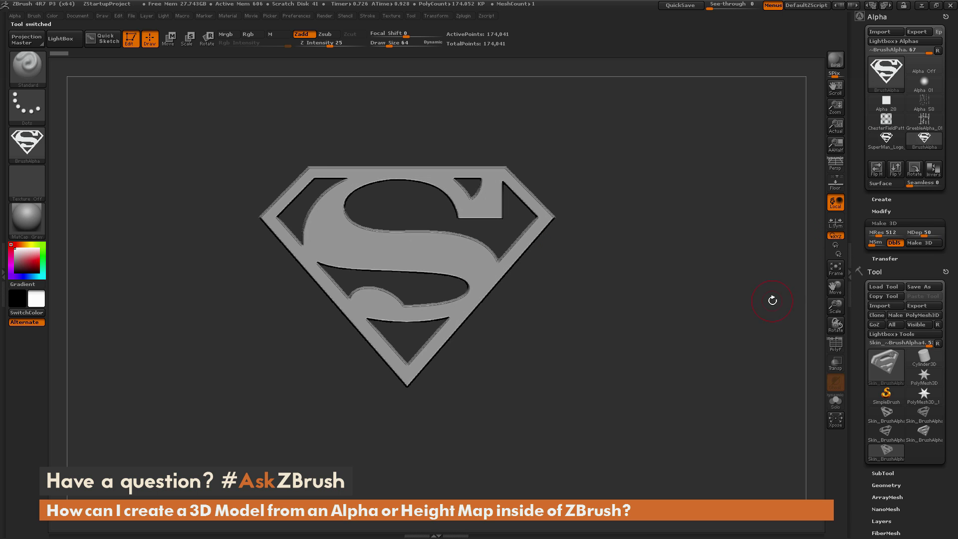
pyautogui.moveTo(669, 297); pyautogui.dragTo(687, 287)
# Rebuild the unsmoothed logo mesh at mesh depth 5 and inspect it obliquely
pyautogui.click(918, 232)
pyautogui.moveTo(913, 232); pyautogui.dragTo(910, 233)
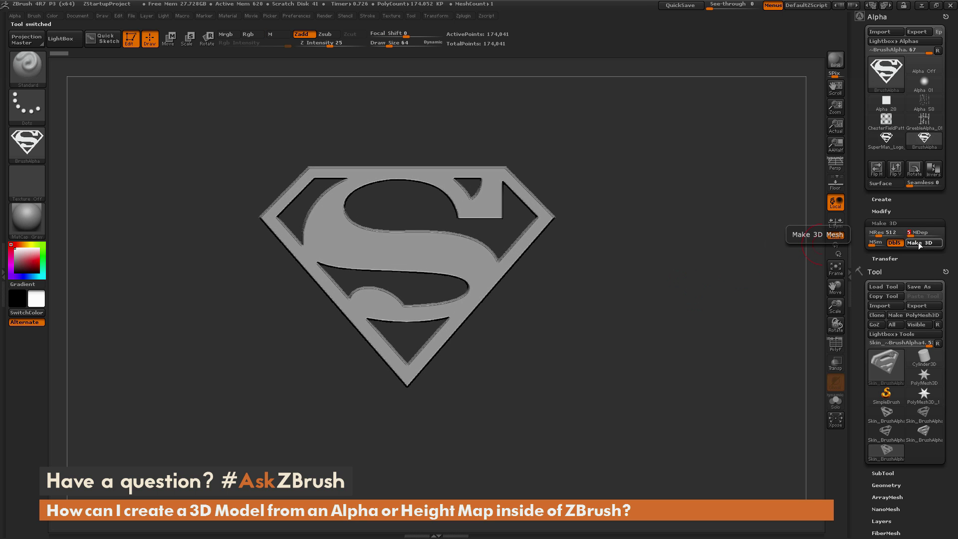
pyautogui.click(920, 243)
pyautogui.moveTo(727, 306)
pyautogui.mouseDown()
pyautogui.moveTo(666, 354)
pyautogui.moveTo(735, 312)
pyautogui.moveTo(709, 325)
pyautogui.moveTo(715, 289)
pyautogui.moveTo(685, 312)
pyautogui.moveTo(712, 358)
pyautogui.moveTo(684, 355)
pyautogui.moveTo(715, 339)
pyautogui.mouseUp()
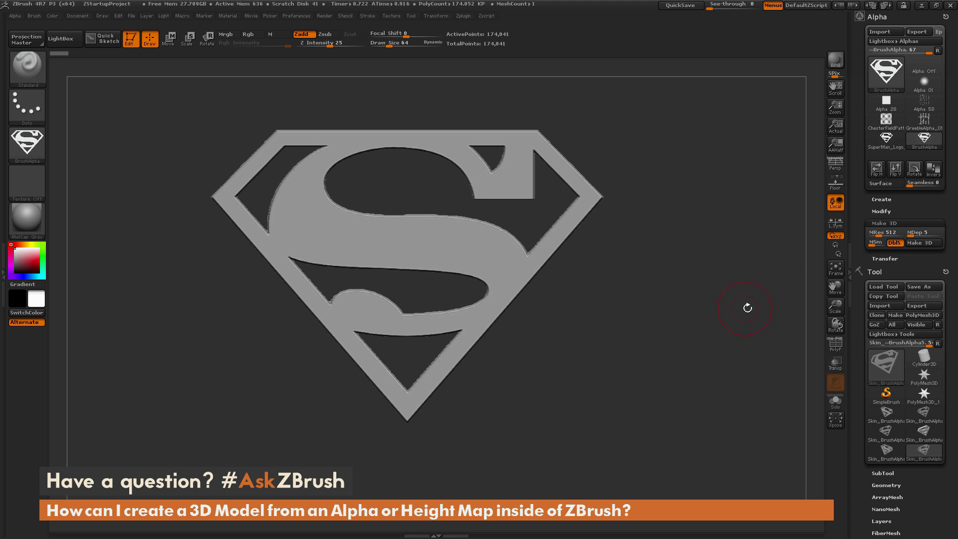
pyautogui.moveTo(746, 306)
pyautogui.mouseDown()
pyautogui.moveTo(680, 341)
pyautogui.moveTo(744, 323)
pyautogui.moveTo(734, 297)
pyautogui.mouseUp()
# Turn off Dbls and rebuild a single-sided logo mesh of 89,439 points
pyautogui.click(894, 243)
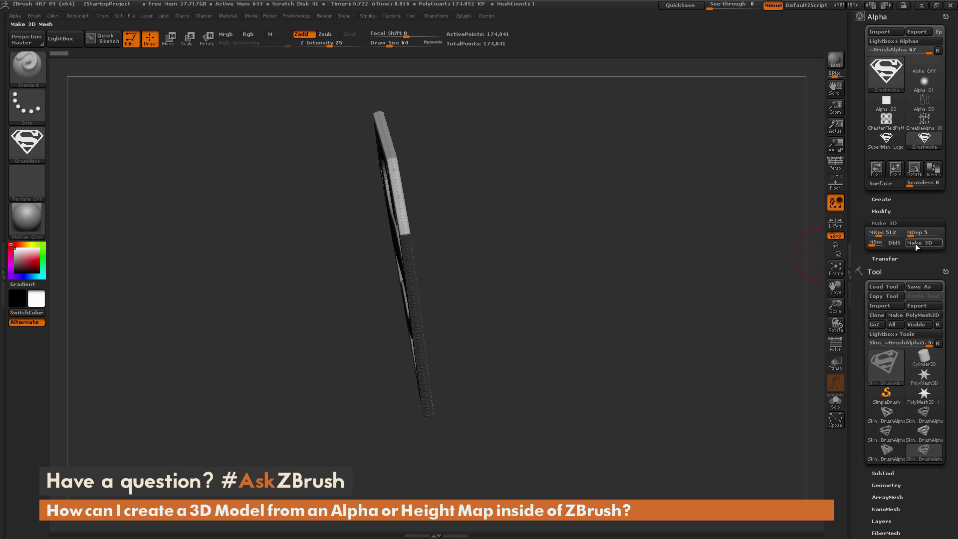
pyautogui.click(920, 243)
pyautogui.moveTo(729, 319)
pyautogui.mouseDown()
pyautogui.moveTo(774, 295)
pyautogui.moveTo(740, 312)
pyautogui.mouseUp()
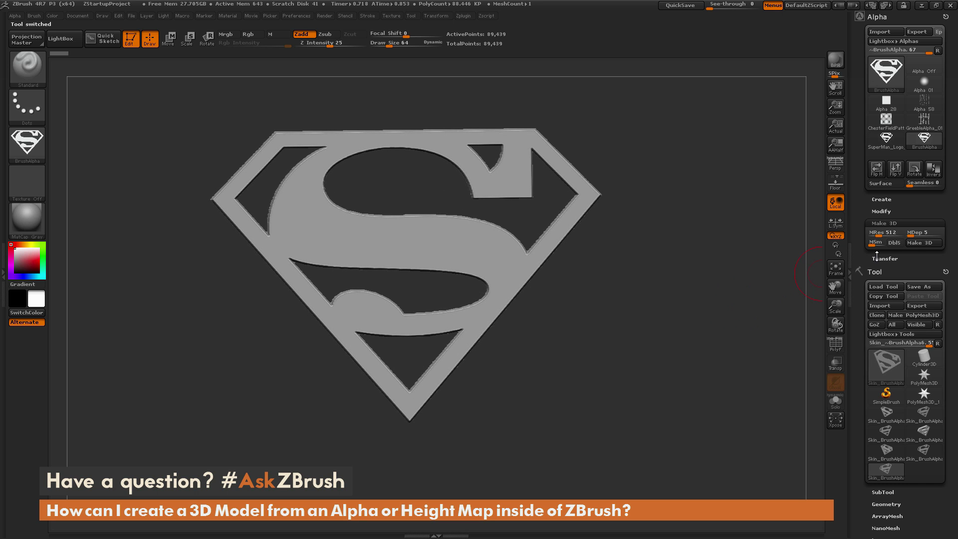
# Turn Dbls back on for a double-sided Superman mesh of 174,041 points, orbiting to inspect
pyautogui.click(894, 243)
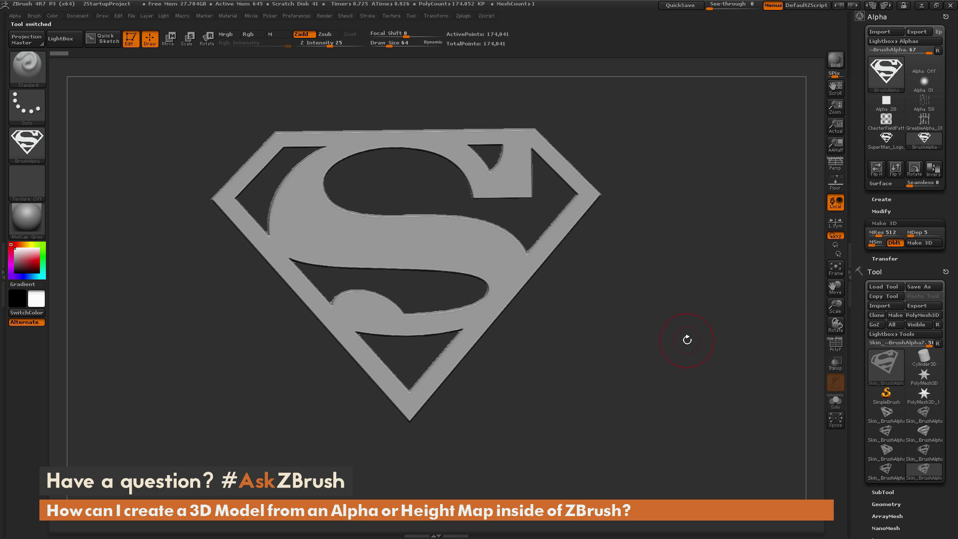
pyautogui.moveTo(723, 327); pyautogui.dragTo(713, 343)
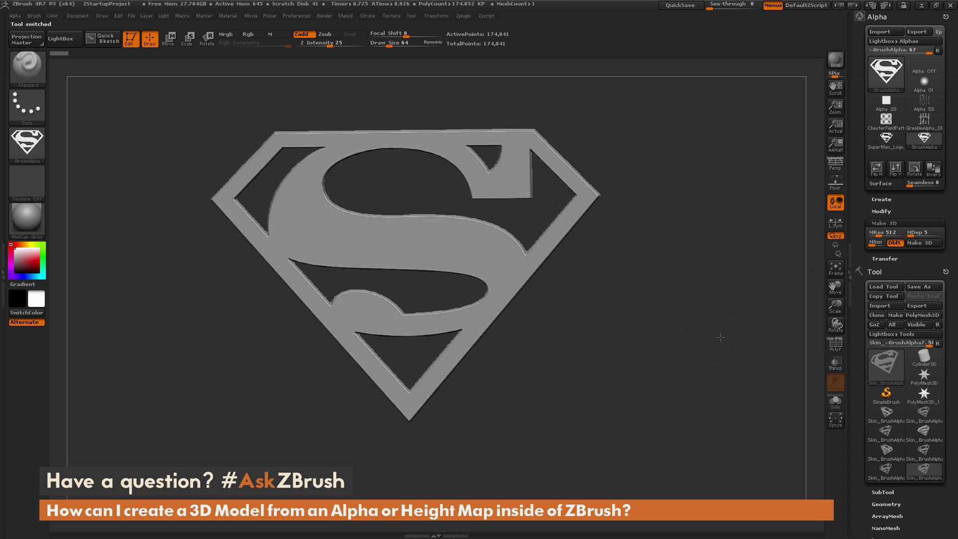
pyautogui.moveTo(689, 375); pyautogui.dragTo(685, 358)
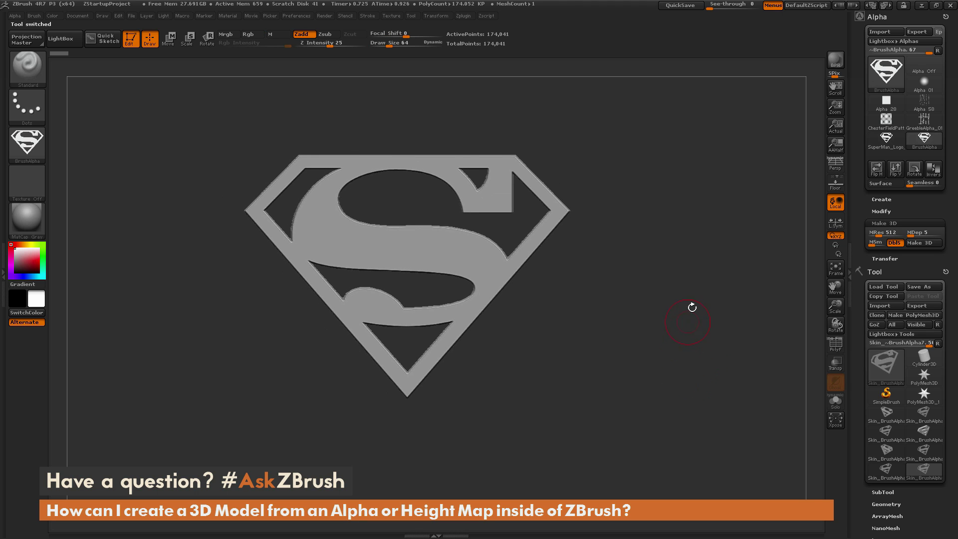
pyautogui.moveTo(692, 309)
pyautogui.mouseDown()
pyautogui.moveTo(700, 313)
pyautogui.moveTo(691, 327)
pyautogui.moveTo(700, 316)
pyautogui.mouseUp()
pyautogui.moveTo(645, 256)
pyautogui.mouseDown()
pyautogui.moveTo(656, 277)
pyautogui.moveTo(659, 243)
pyautogui.mouseUp()
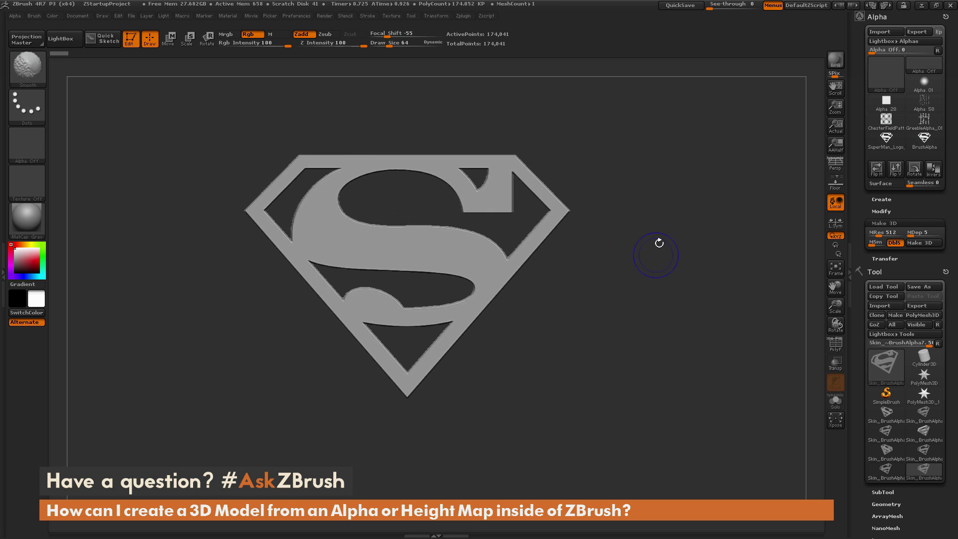
# Convert the ChesterFieldPattern alpha into a 3D tufted mesh and view it angled
pyautogui.click(887, 120)
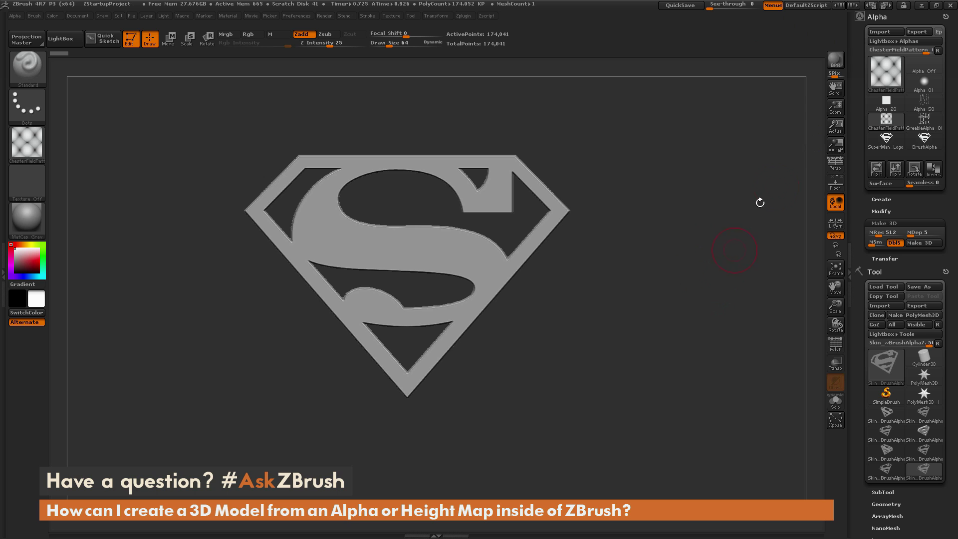
pyautogui.click(918, 243)
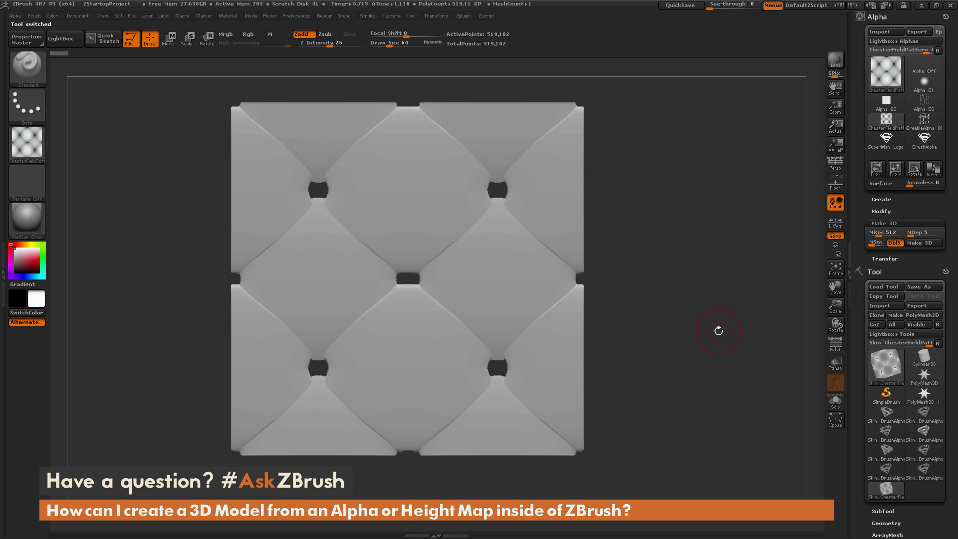
pyautogui.moveTo(723, 322)
pyautogui.mouseDown()
pyautogui.moveTo(714, 349)
pyautogui.moveTo(712, 324)
pyautogui.mouseUp()
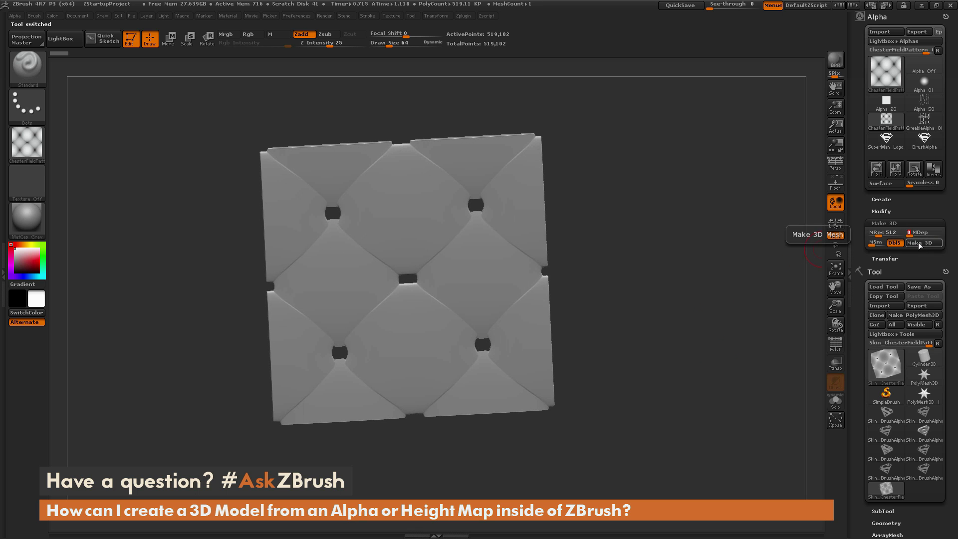
# Rebuild the chesterfield mesh with puffier cushion depth and return to front view
pyautogui.click(920, 243)
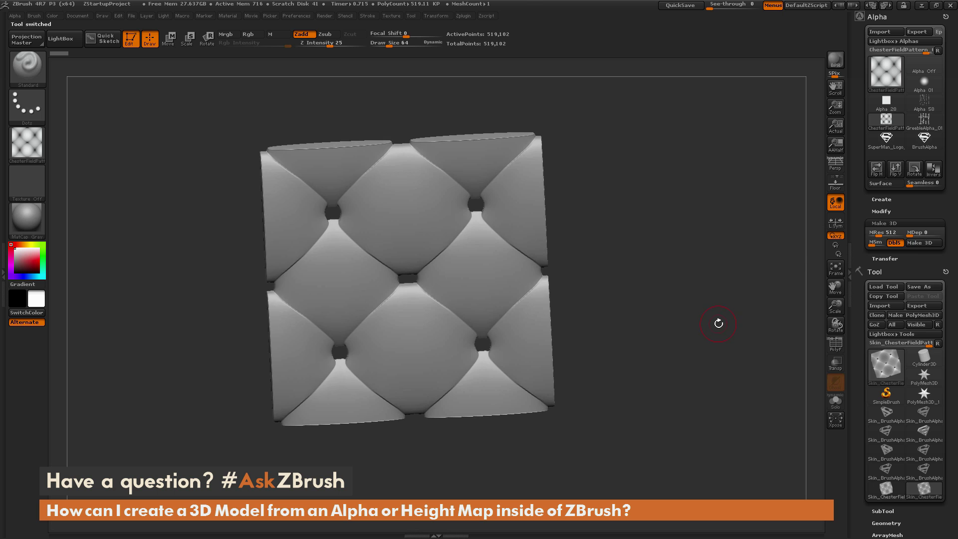
pyautogui.moveTo(714, 336); pyautogui.dragTo(705, 307)
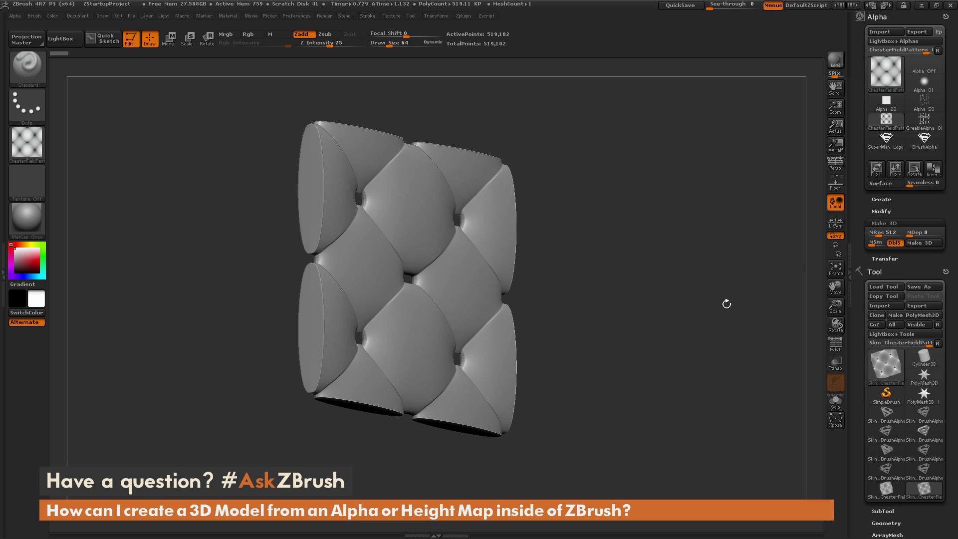
pyautogui.moveTo(726, 303)
pyautogui.mouseDown()
pyautogui.moveTo(725, 334)
pyautogui.moveTo(705, 337)
pyautogui.moveTo(698, 298)
pyautogui.moveTo(712, 338)
pyautogui.mouseUp()
# Regenerate the chesterfield mesh at mesh depth 53 and orbit the result
pyautogui.moveTo(917, 231); pyautogui.dragTo(921, 234)
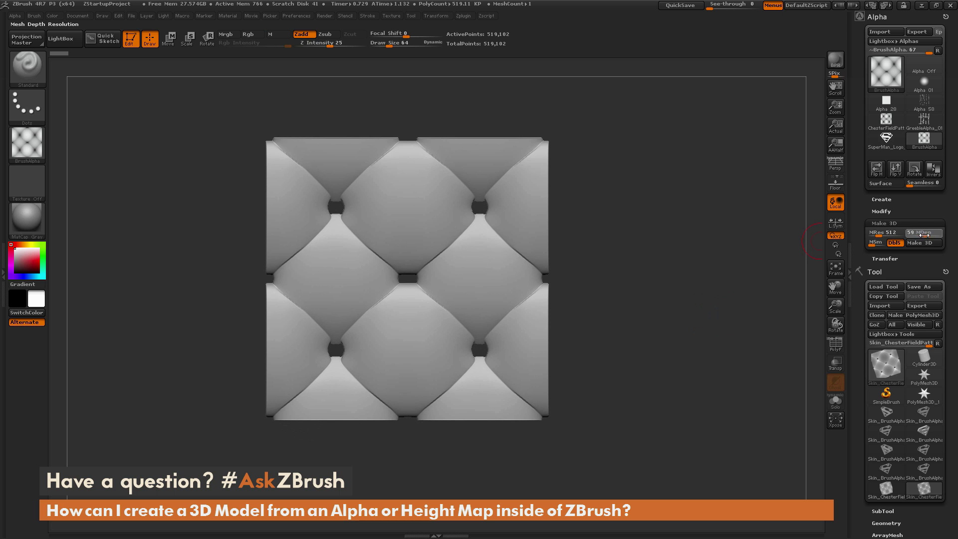
pyautogui.click(921, 243)
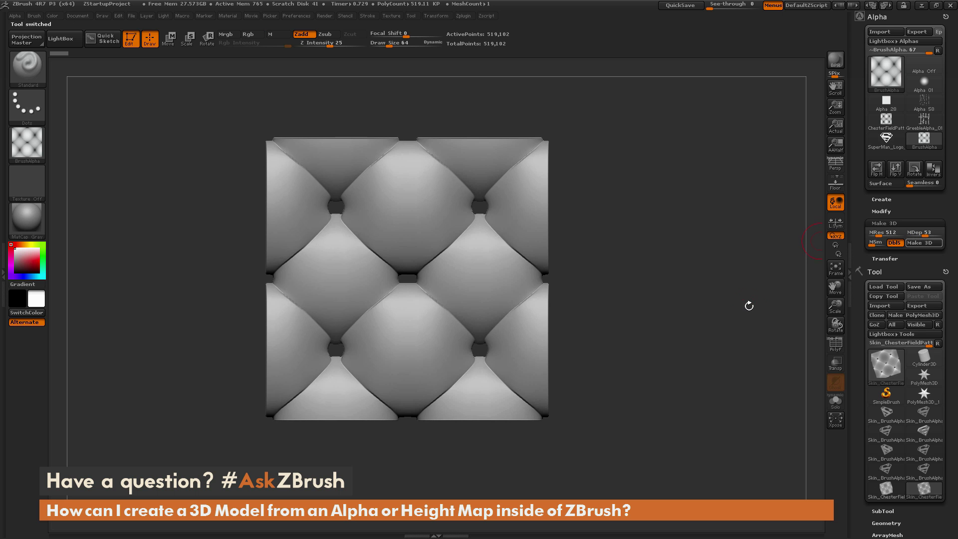
pyautogui.moveTo(751, 292)
pyautogui.mouseDown()
pyautogui.moveTo(734, 299)
pyautogui.moveTo(740, 337)
pyautogui.moveTo(742, 312)
pyautogui.moveTo(701, 298)
pyautogui.moveTo(744, 305)
pyautogui.mouseUp()
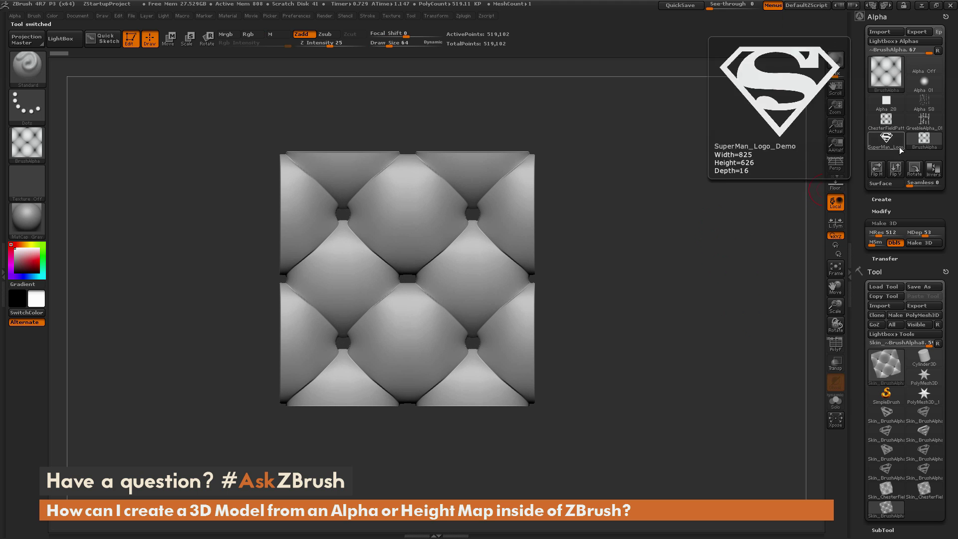
pyautogui.moveTo(930, 141)
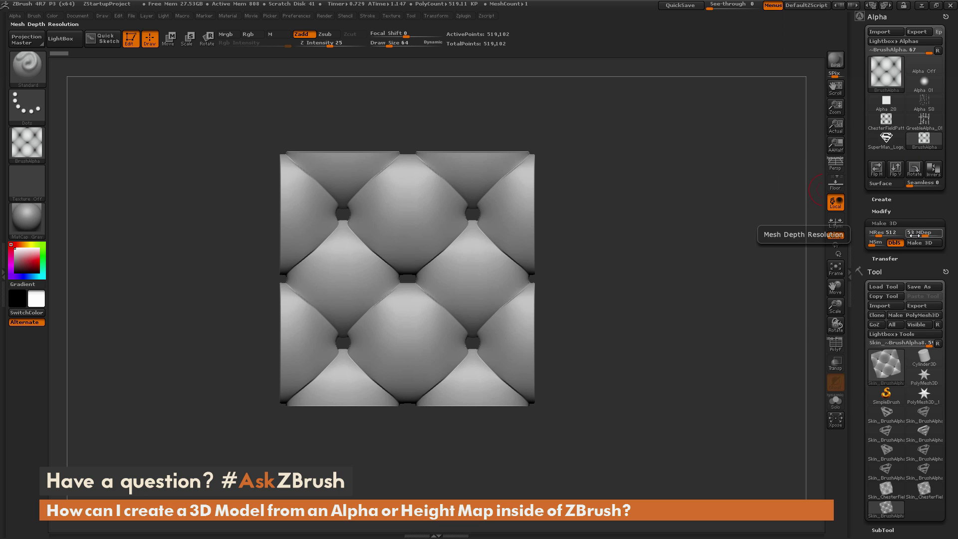
# Tile the chesterfield alpha to 2 in Alpha > Modify and rebuild the mesh
pyautogui.click(884, 211)
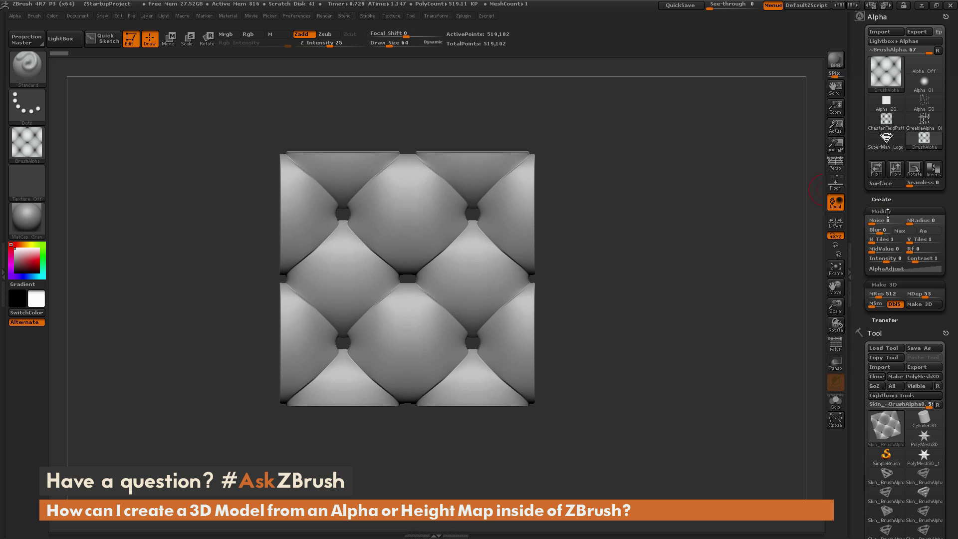
pyautogui.moveTo(573, 280); pyautogui.dragTo(531, 225)
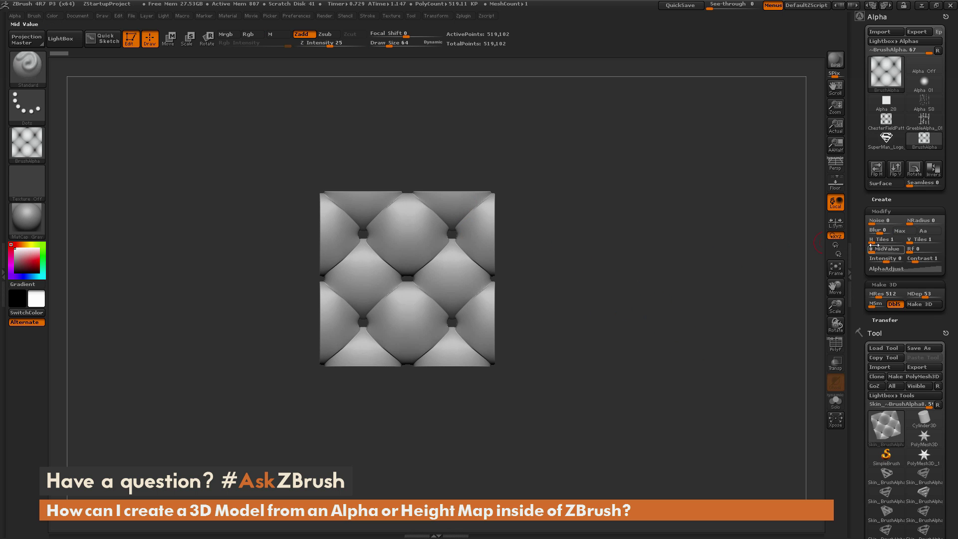
pyautogui.moveTo(874, 245); pyautogui.dragTo(917, 242)
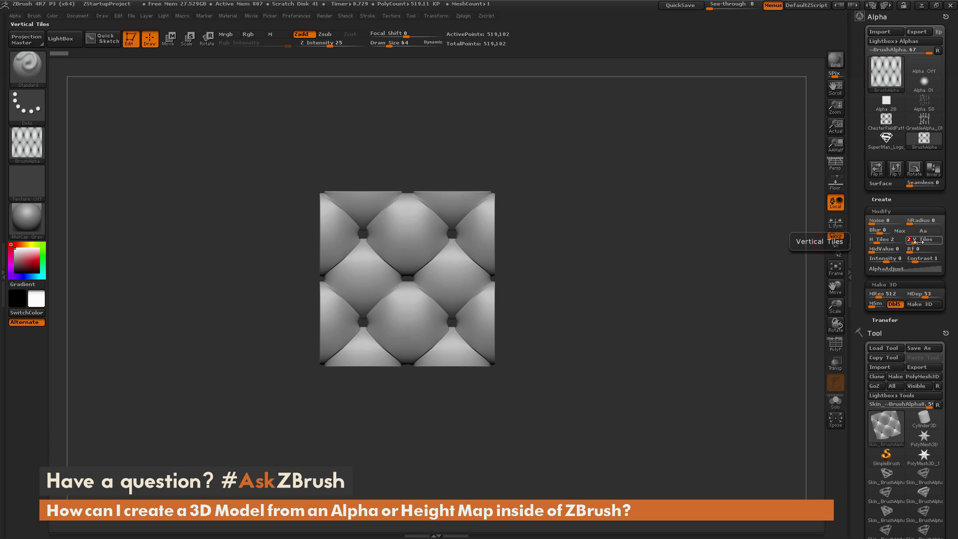
pyautogui.click(925, 305)
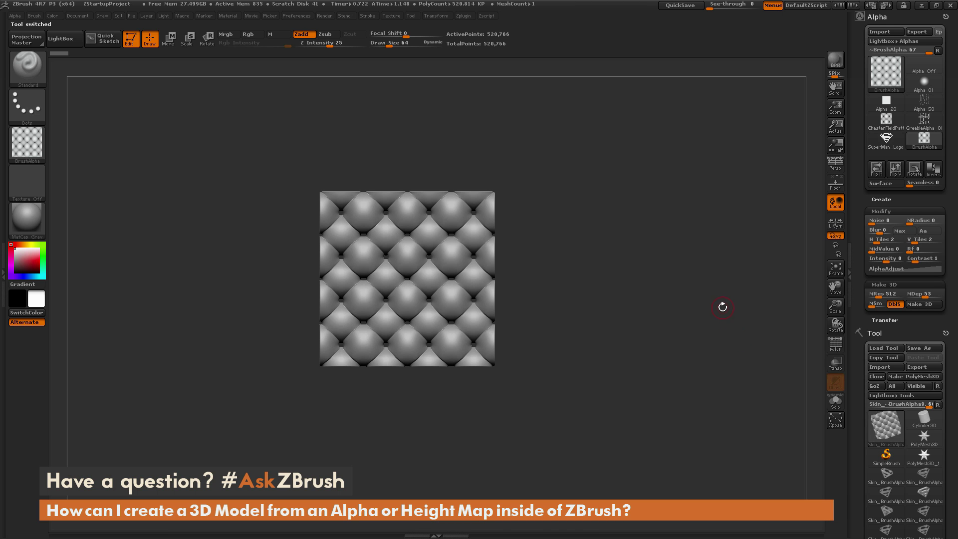
pyautogui.moveTo(726, 339); pyautogui.dragTo(749, 314)
# Regenerate the tiled mesh with mesh depth lowered to 0
pyautogui.moveTo(922, 296); pyautogui.dragTo(919, 297)
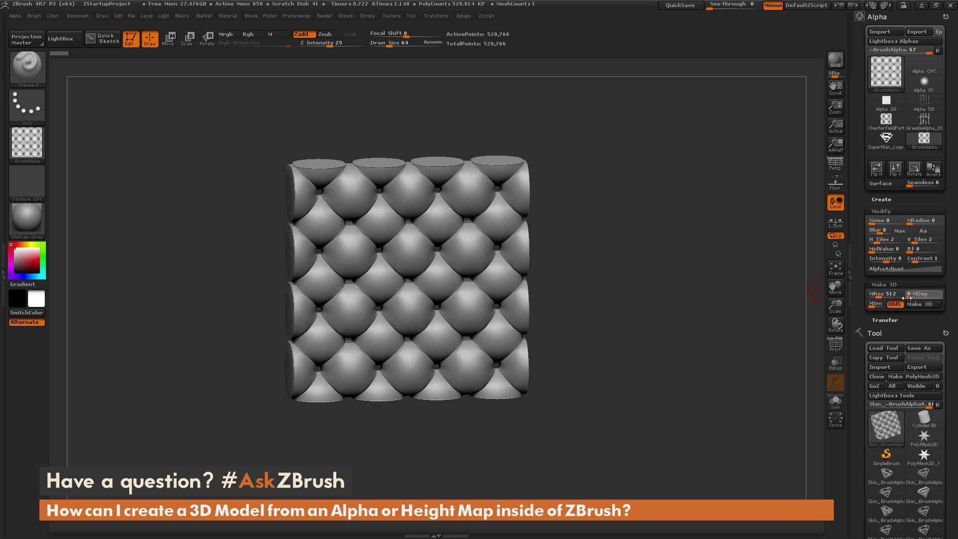
pyautogui.click(911, 304)
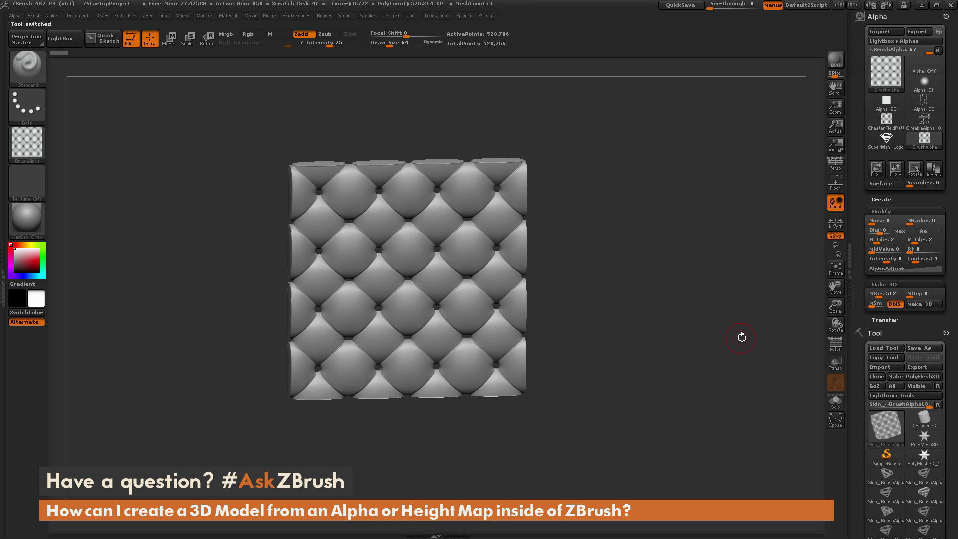
pyautogui.moveTo(740, 335)
pyautogui.mouseDown()
pyautogui.moveTo(693, 316)
pyautogui.moveTo(731, 310)
pyautogui.moveTo(737, 341)
pyautogui.moveTo(729, 335)
pyautogui.mouseUp()
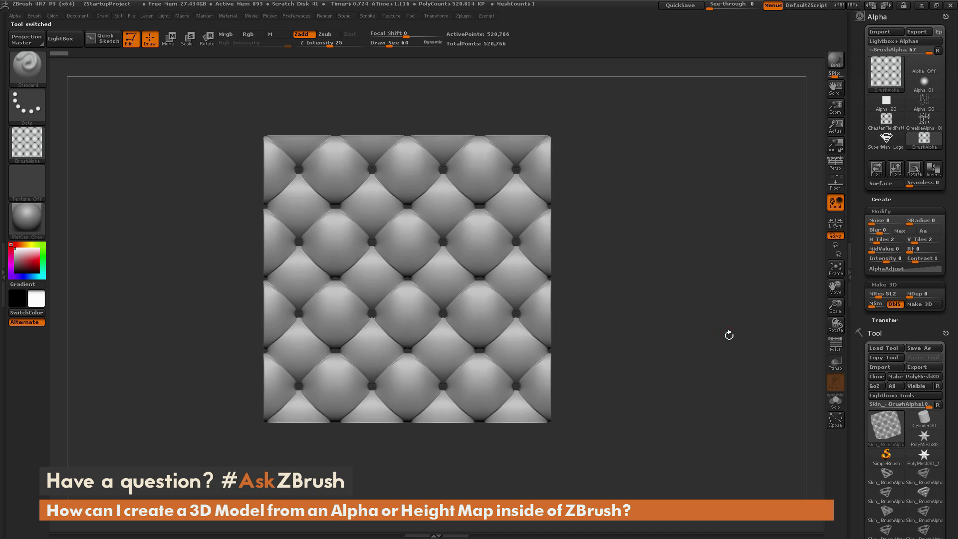
# Set H Tiles and V Tiles to 5 and rebuild a 525,516-point cushion grid
pyautogui.click(878, 240)
pyautogui.write('5')
pyautogui.press('Return')
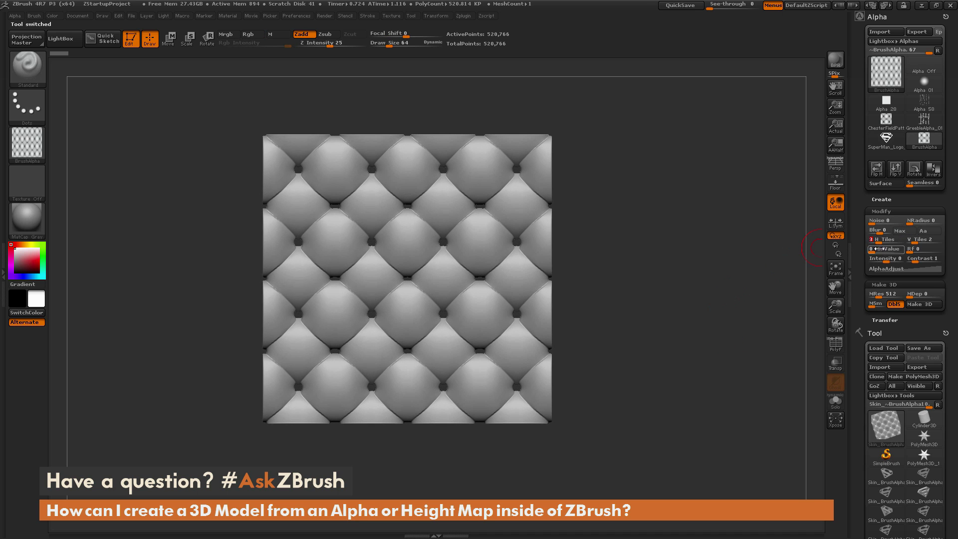
pyautogui.click(924, 240)
pyautogui.write('5')
pyautogui.press('Return')
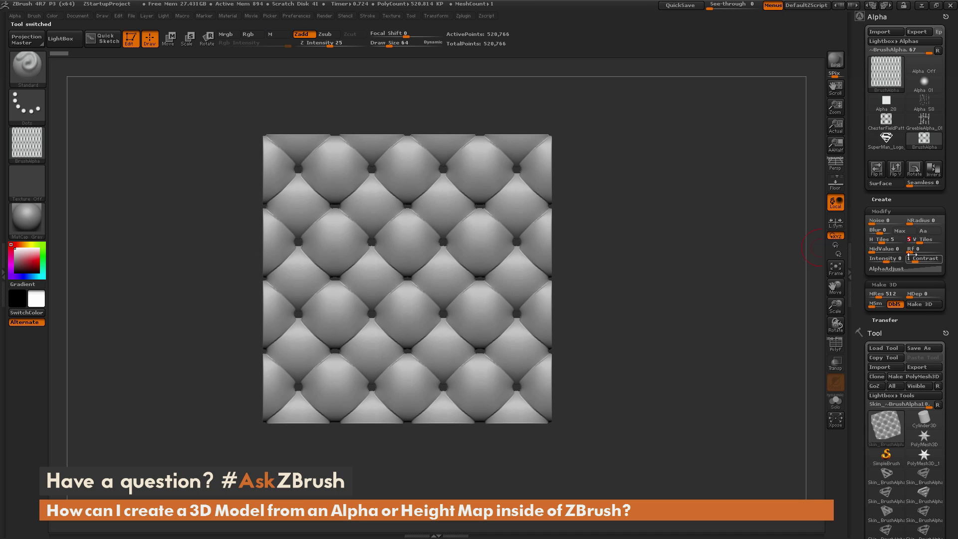
pyautogui.click(924, 305)
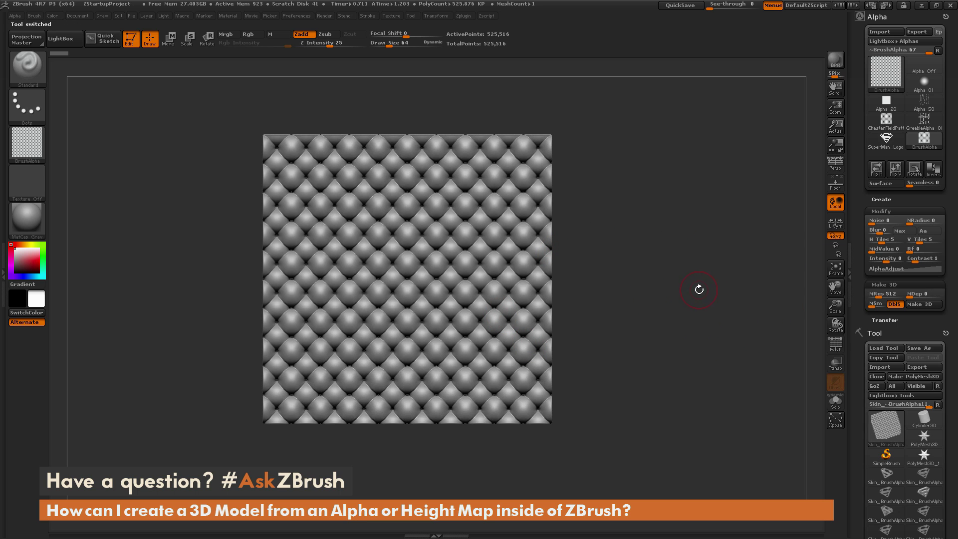
# Build a 4.809-million-point greeble mesh from GreebleAlpha_01 at 1 tile and view it top-down
pyautogui.click(924, 121)
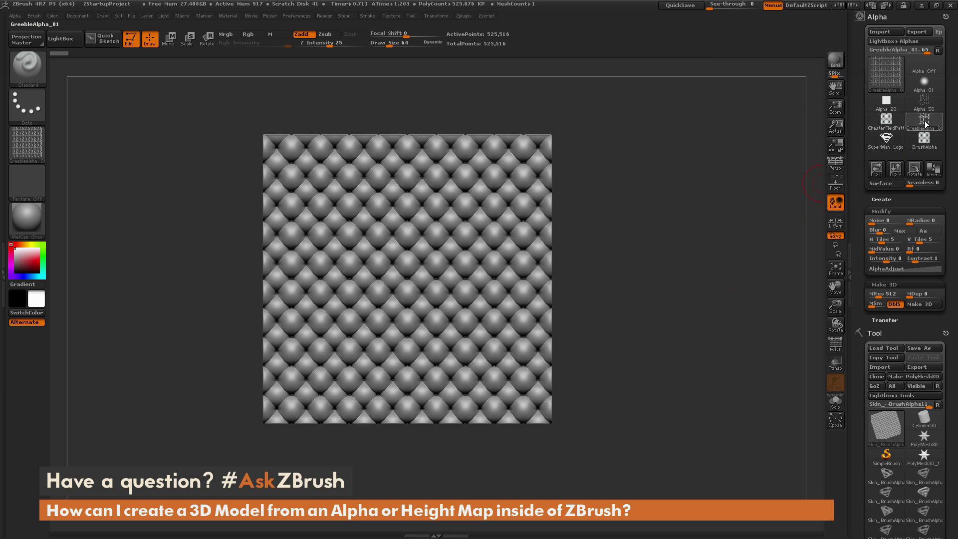
pyautogui.moveTo(926, 121)
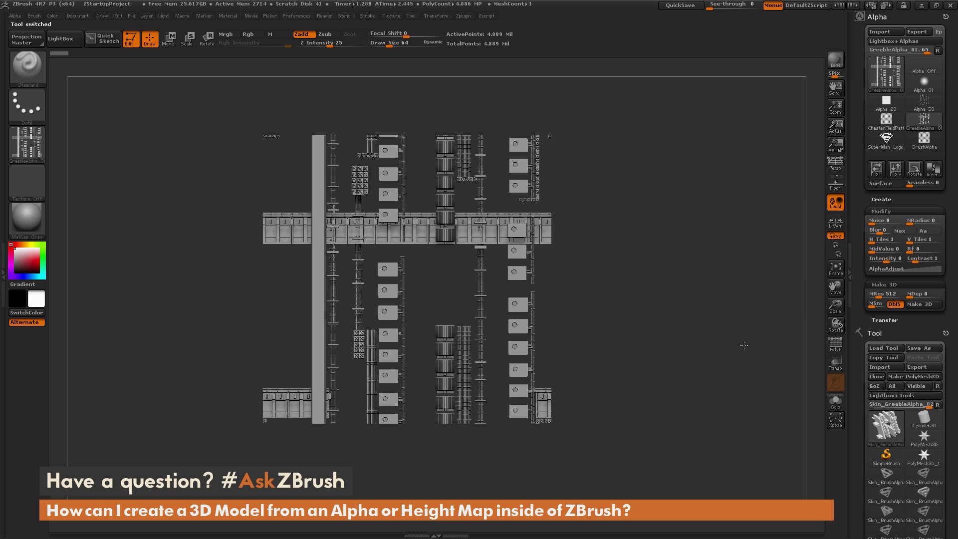
pyautogui.moveTo(748, 329); pyautogui.dragTo(826, 230)
pyautogui.moveTo(752, 288); pyautogui.dragTo(809, 281)
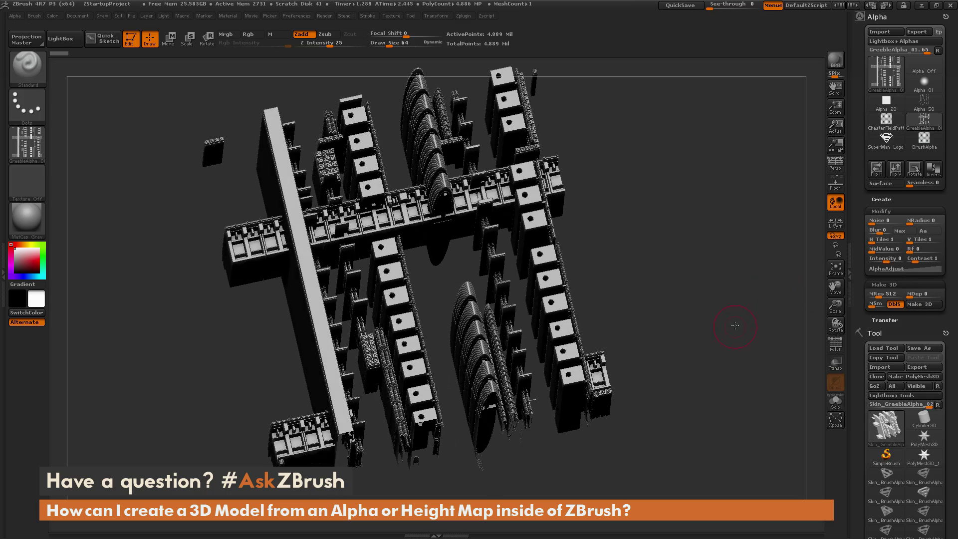
pyautogui.moveTo(735, 325); pyautogui.dragTo(682, 269)
pyautogui.moveTo(762, 326); pyautogui.dragTo(760, 254)
pyautogui.press('f')
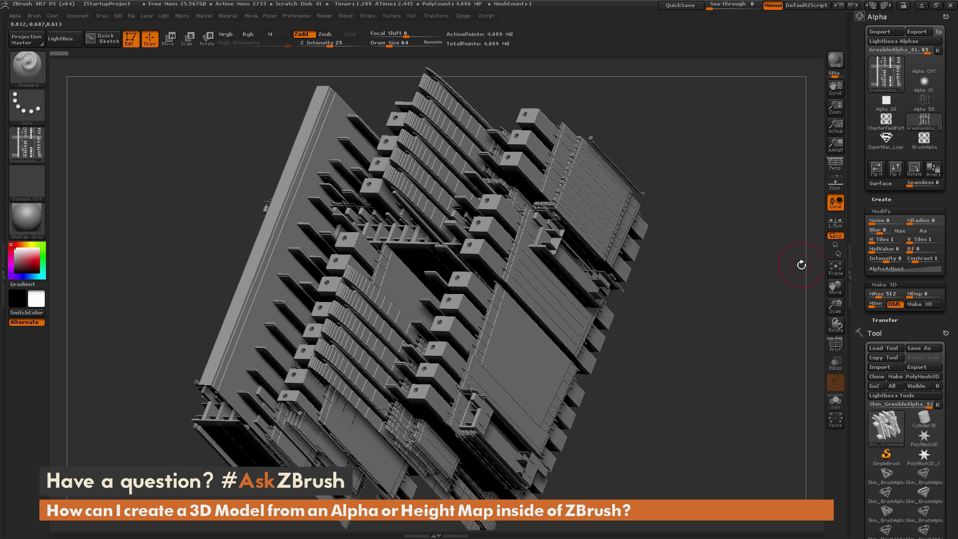